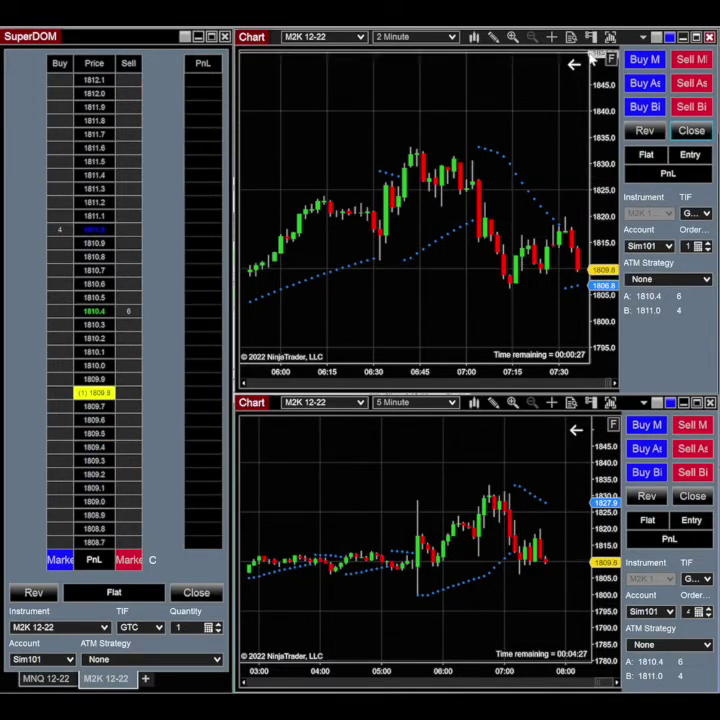
- Show the full Chart Trader panel beside the 2-minute M2K chart and widen it
{"action": "left_click", "coordinate": [591, 38]}
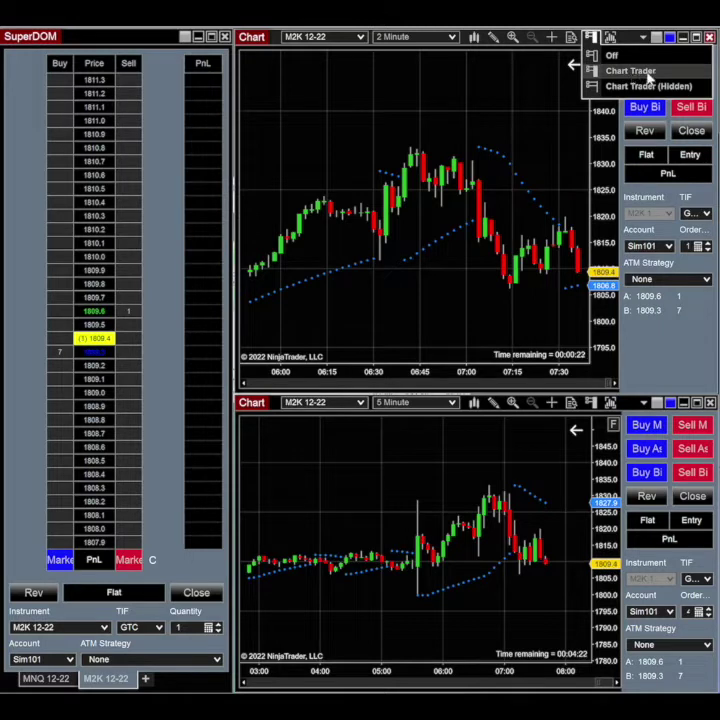
{"action": "left_click", "coordinate": [638, 72]}
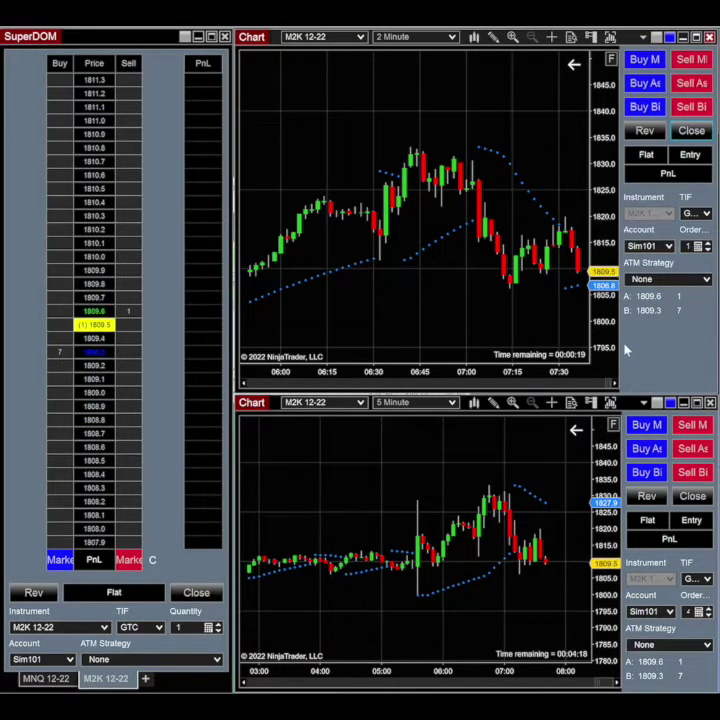
{"action": "left_click_drag", "start_coordinate": [618, 343], "coordinate": [532, 349]}
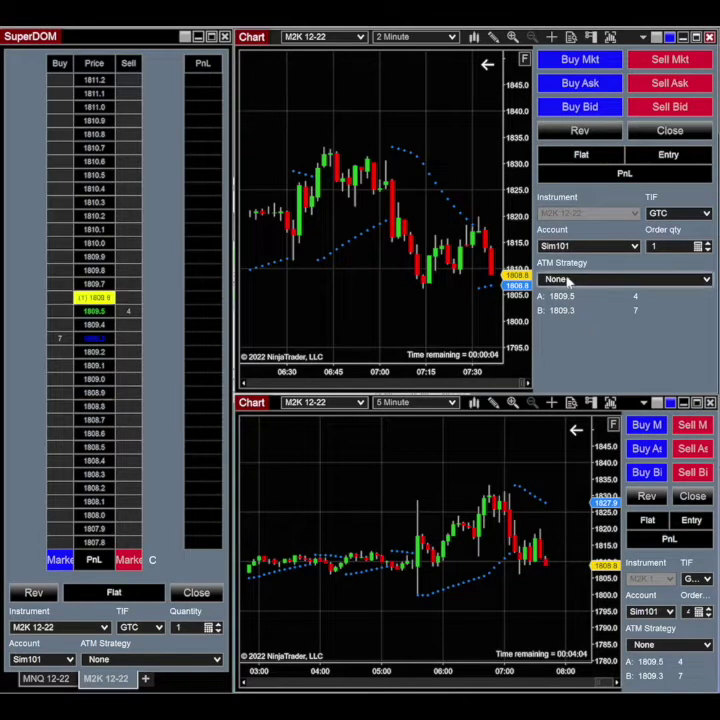
- Choose Custom from the ATM Strategy list to bring up Custom Strategy Parameters
{"action": "left_click", "coordinate": [707, 282]}
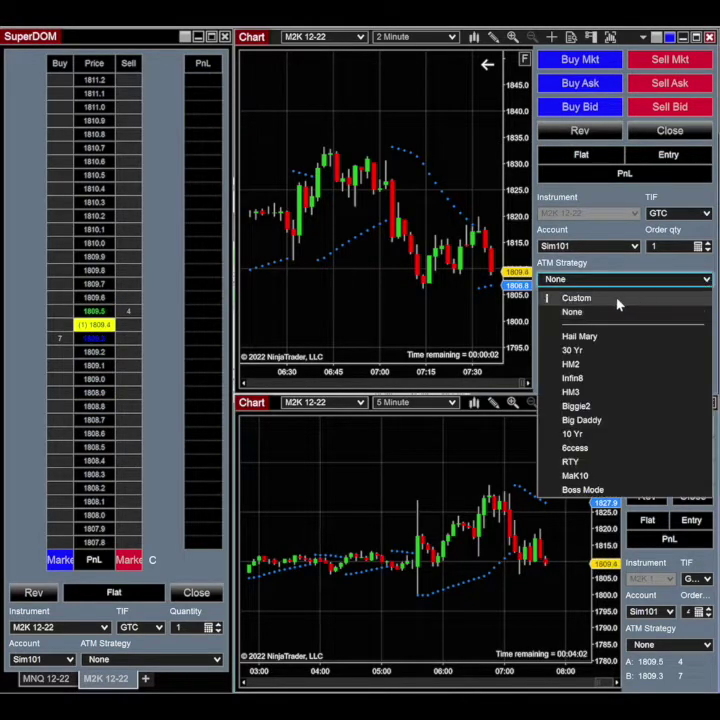
{"action": "left_click", "coordinate": [560, 299]}
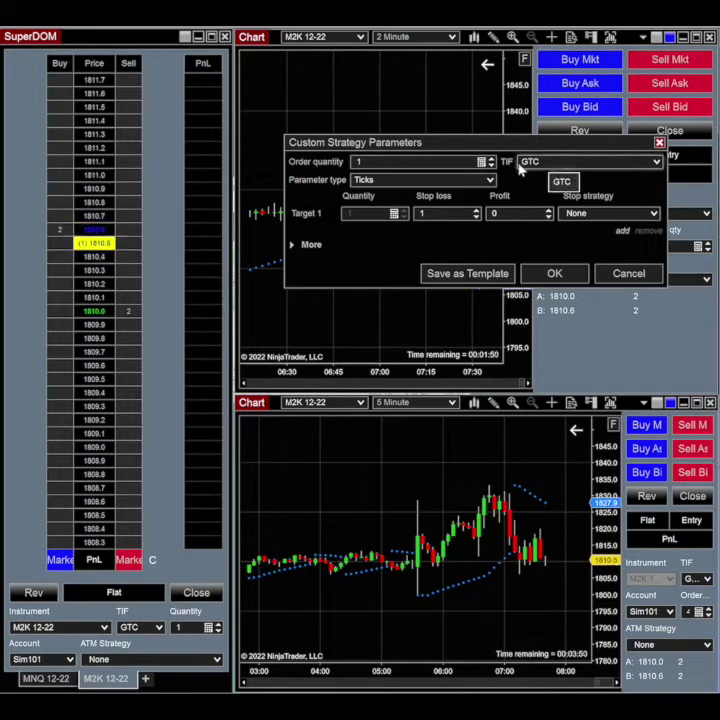
- Review the parameter type options and keep the strategy measured in Ticks
{"action": "left_click", "coordinate": [490, 183]}
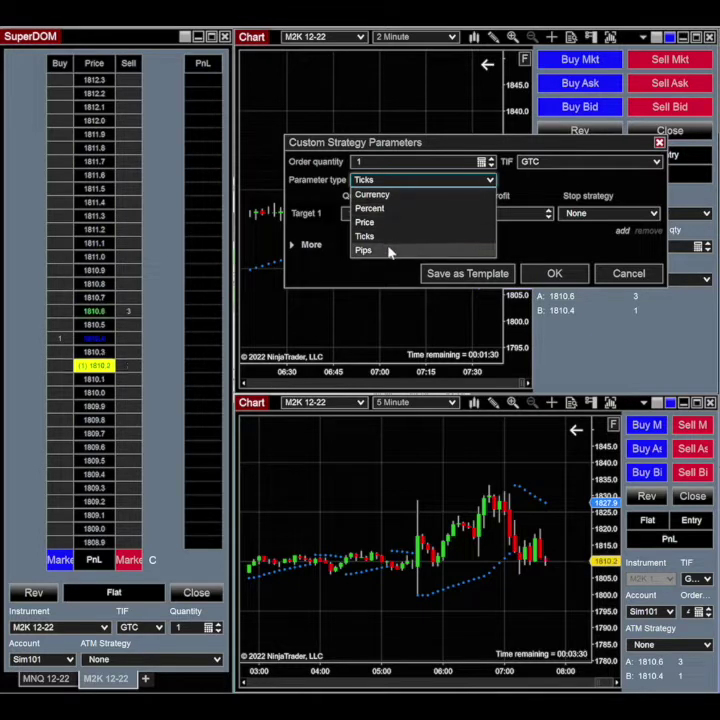
{"action": "left_click", "coordinate": [527, 188]}
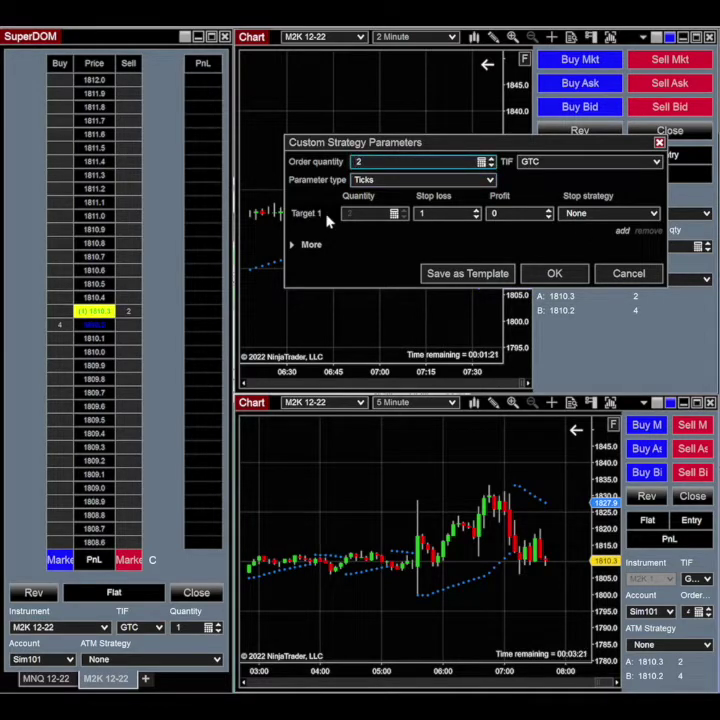
- Add a Target 2 bracket, give each target one contract, and set Target 1's stop loss to 50
{"action": "left_click", "coordinate": [621, 232]}
{"action": "left_click", "coordinate": [404, 212]}
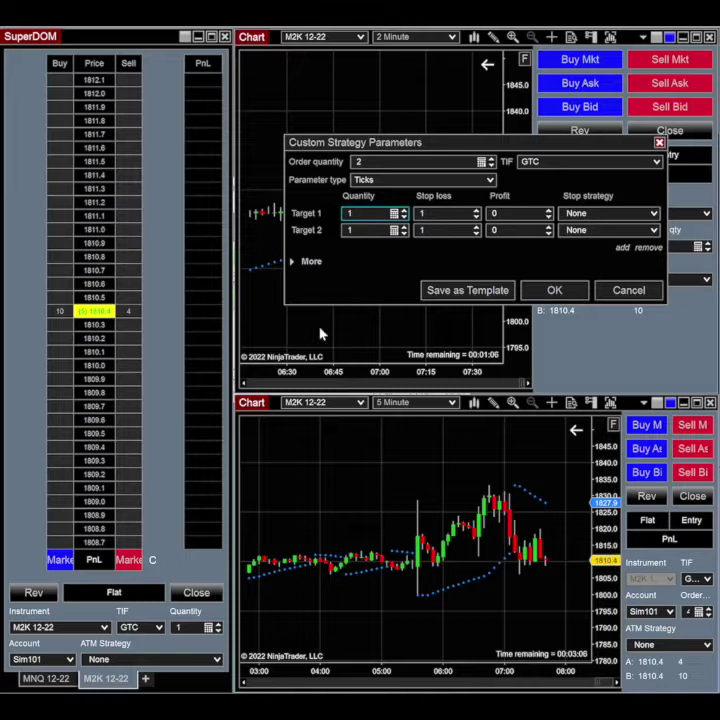
{"action": "left_click", "coordinate": [436, 214]}
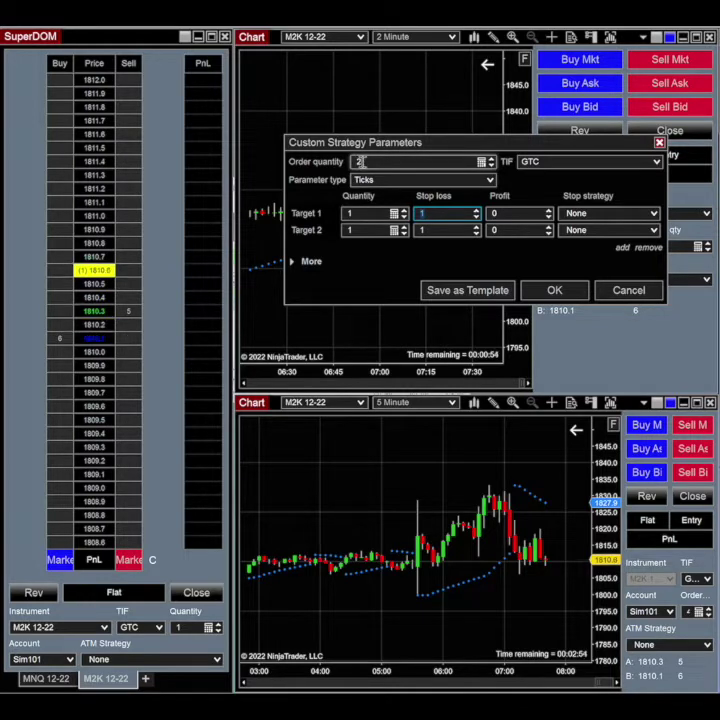
{"action": "double_click", "coordinate": [360, 161]}
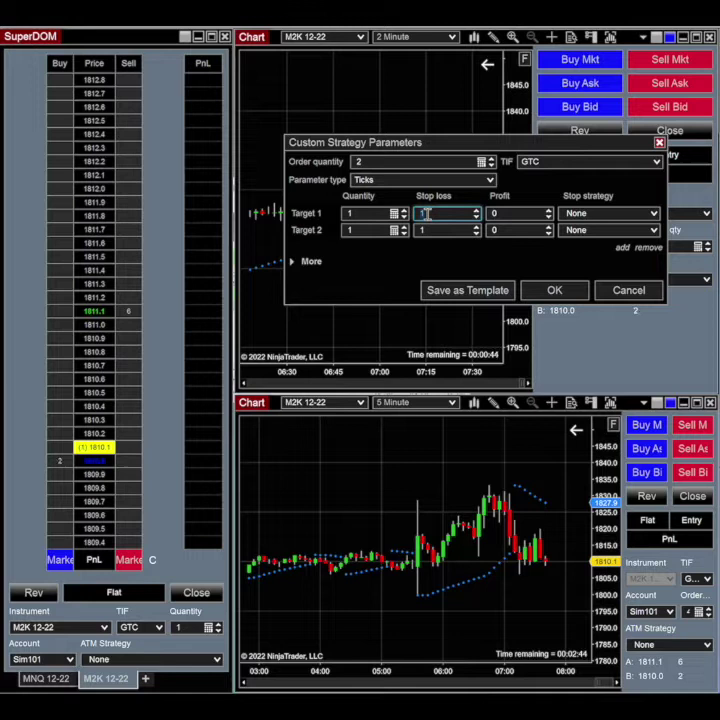
{"action": "type", "text": "50"}
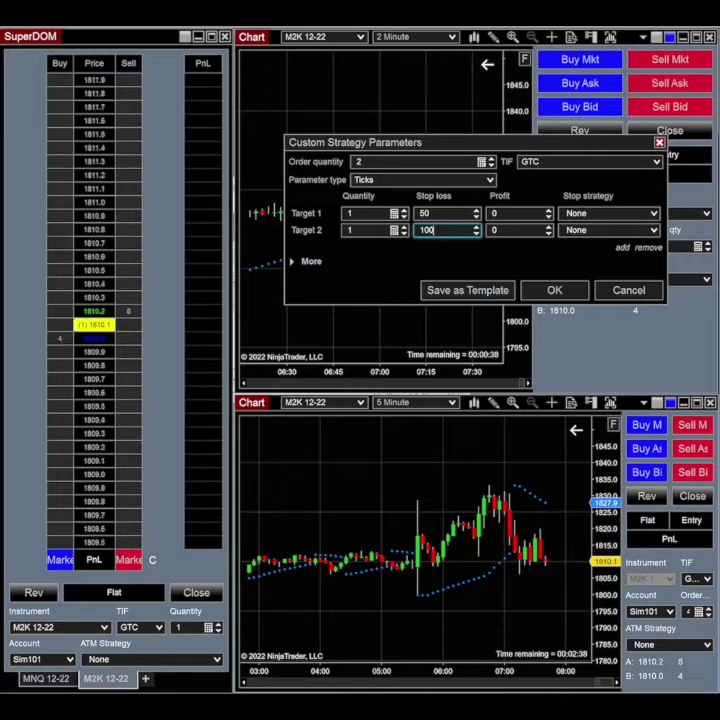
{"action": "left_click", "coordinate": [493, 213]}
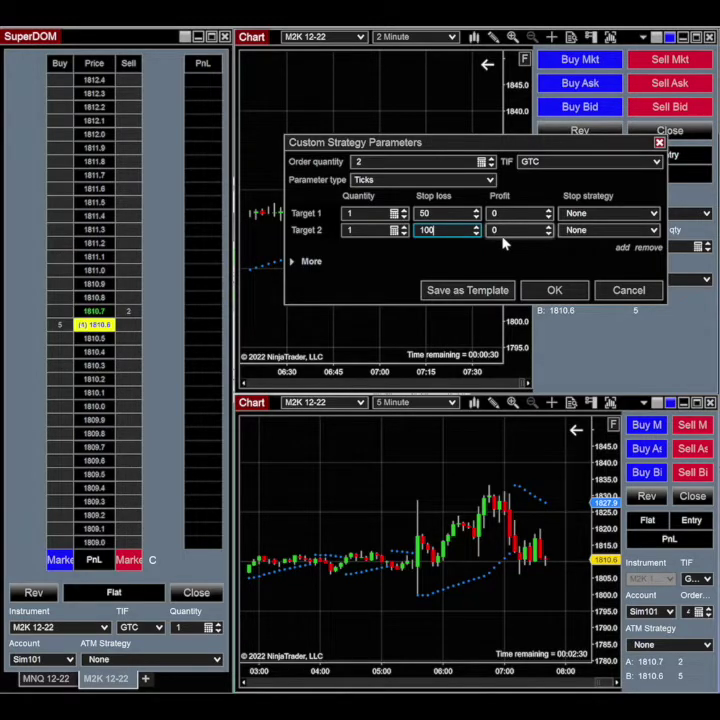
{"action": "left_click", "coordinate": [654, 214]}
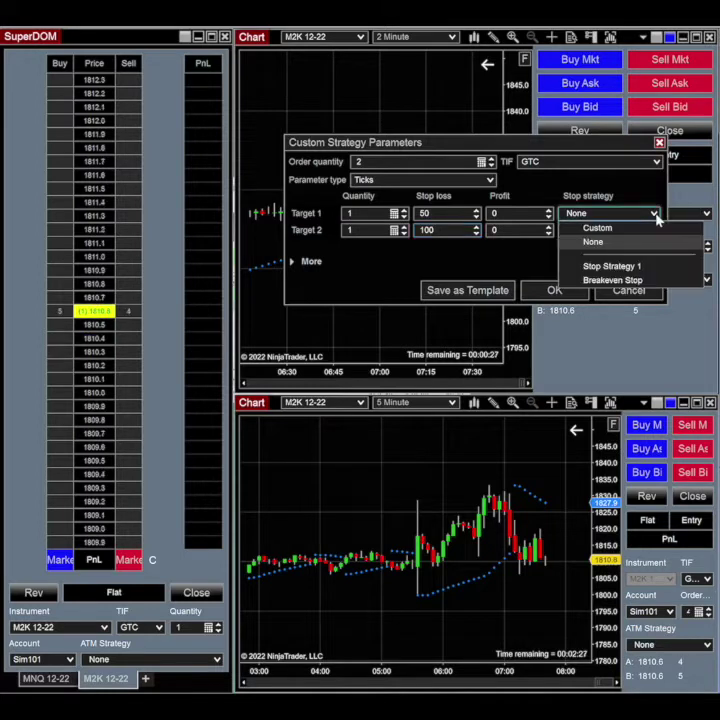
{"action": "left_click", "coordinate": [597, 228]}
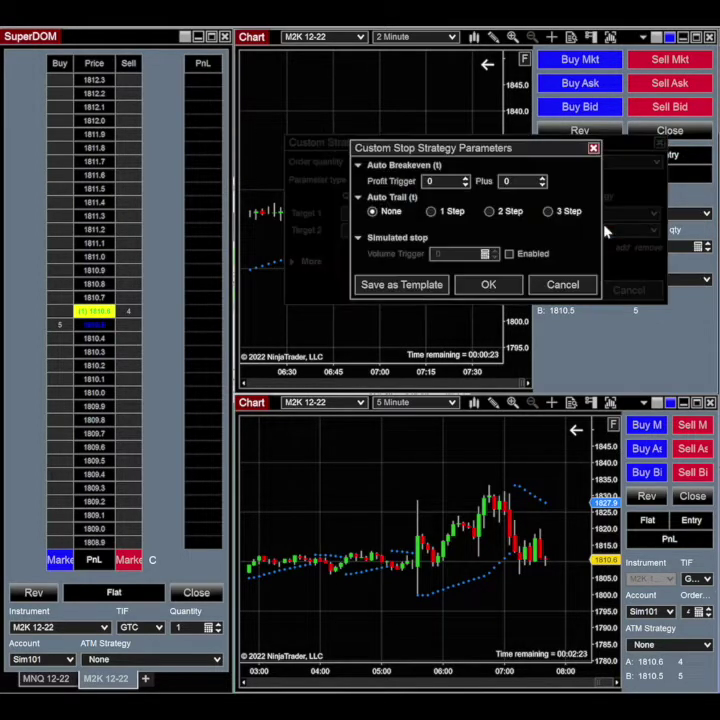
{"action": "left_click", "coordinate": [556, 285]}
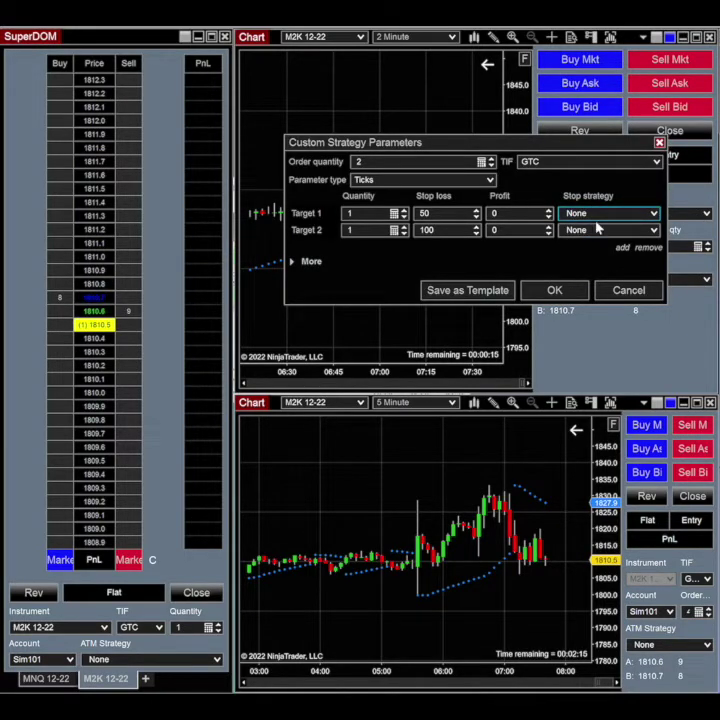
- Set profit targets of 50 ticks on Target 1 and 100 ticks on Target 2, then confirm
{"action": "left_click", "coordinate": [518, 215]}
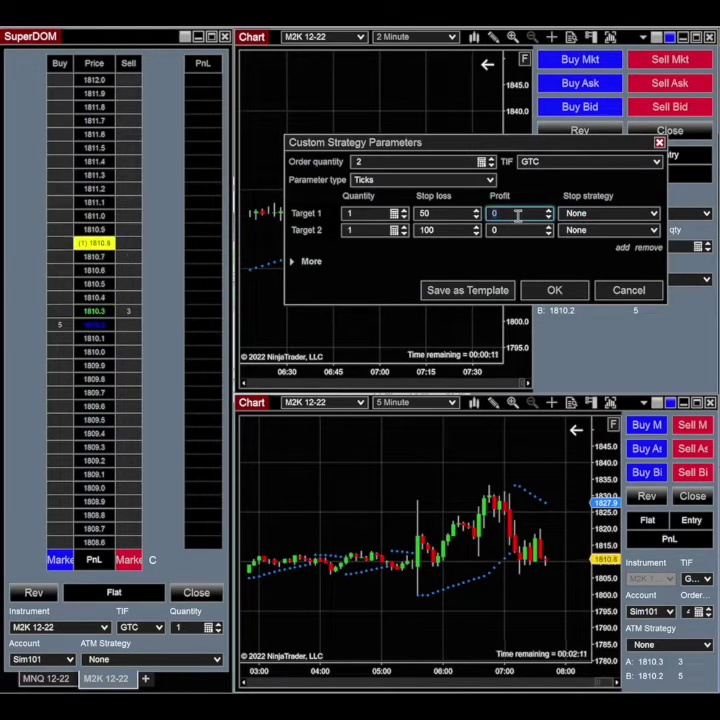
{"action": "left_click", "coordinate": [508, 229]}
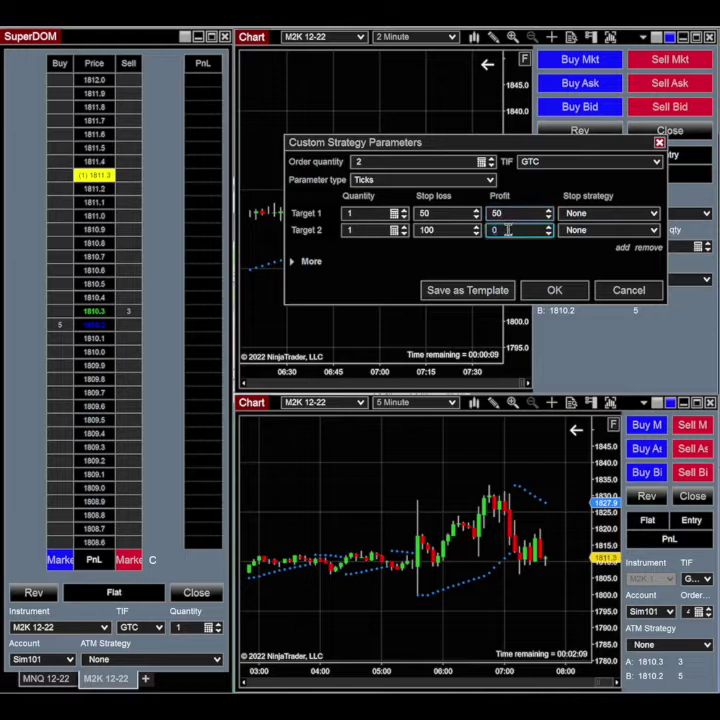
{"action": "type", "text": "100"}
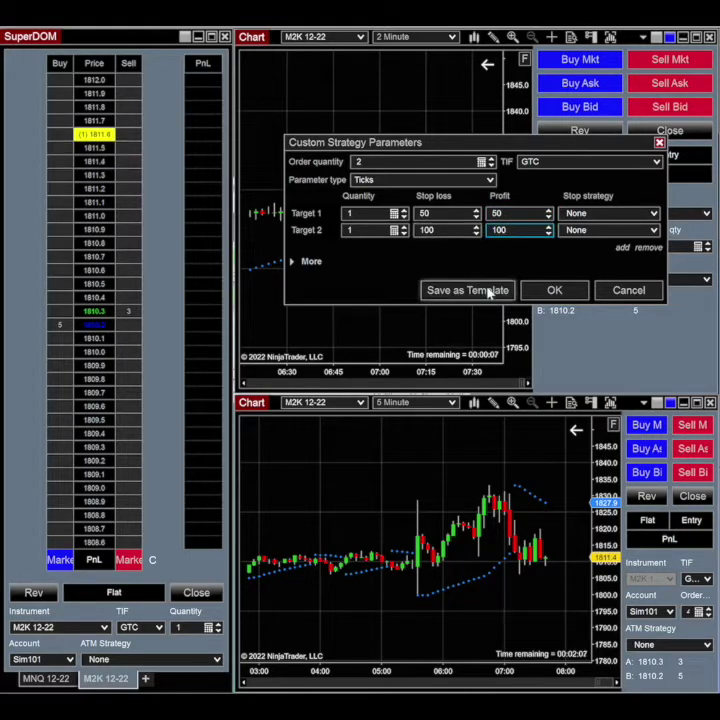
{"action": "left_click", "coordinate": [554, 292]}
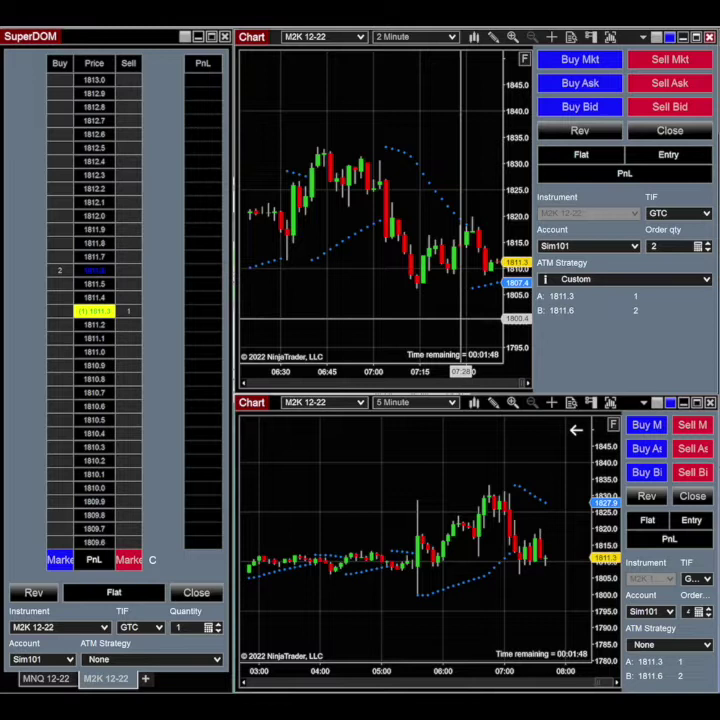
- Buy 2 M2K contracts at market, opening a long at 1811.8 with two brackets
{"action": "scroll", "coordinate": [461, 318], "scroll_direction": "down", "scroll_amount": 5}
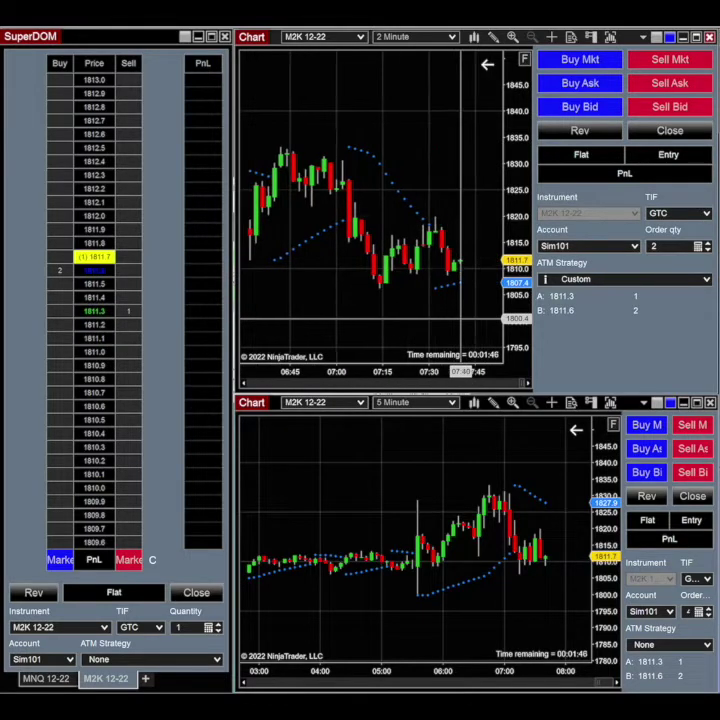
{"action": "scroll", "coordinate": [461, 318], "scroll_direction": "down", "scroll_amount": 2}
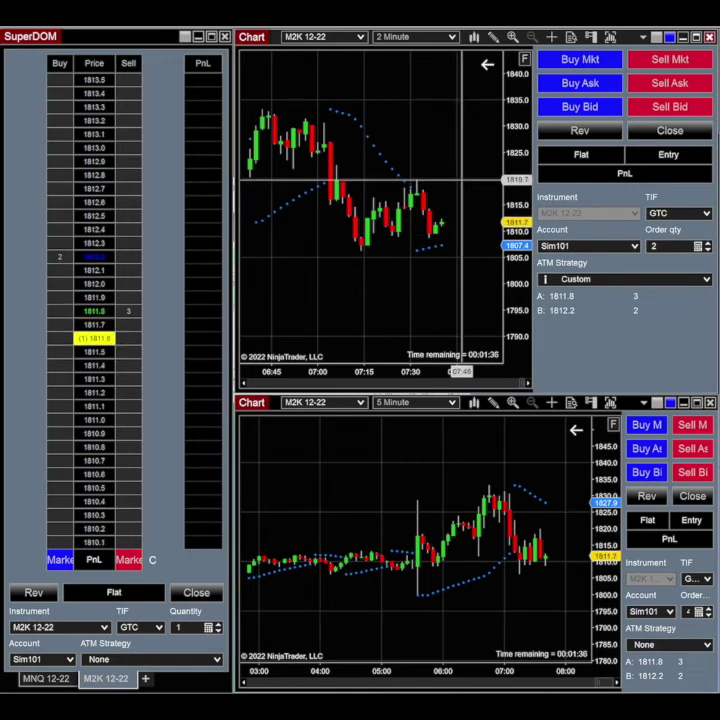
{"action": "left_click", "coordinate": [558, 62]}
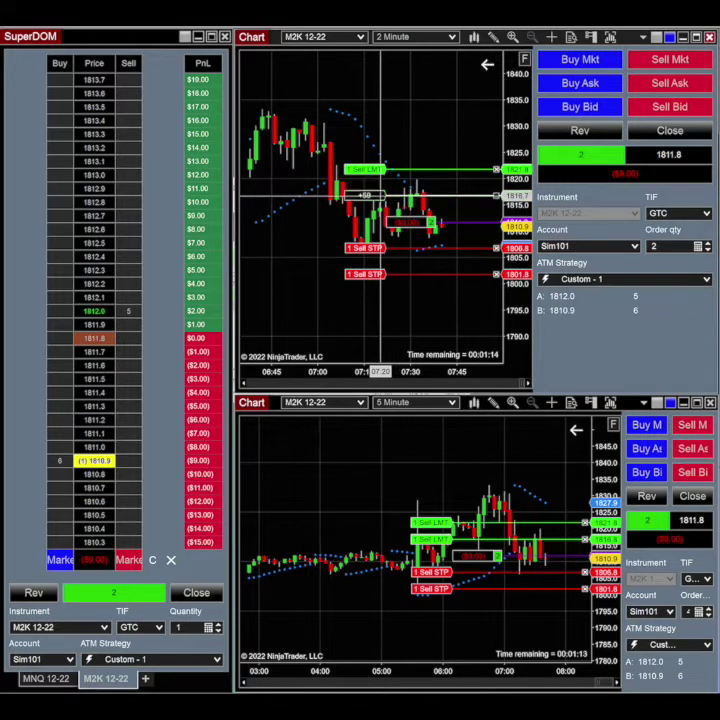
- Lower the first profit target to 1813.7 and raise the stop losses toward 1810.7
{"action": "left_click_drag", "start_coordinate": [380, 197], "coordinate": [382, 212]}
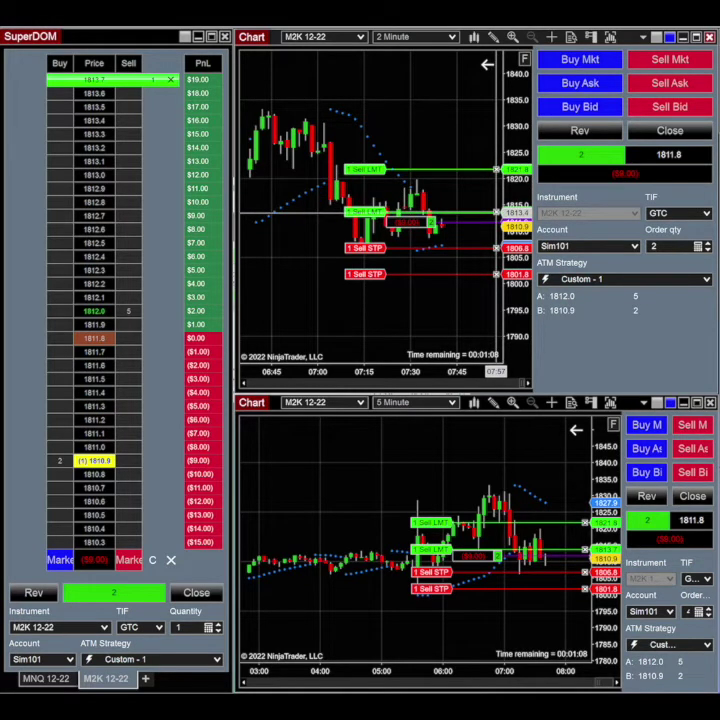
{"action": "left_click_drag", "start_coordinate": [376, 248], "coordinate": [394, 253]}
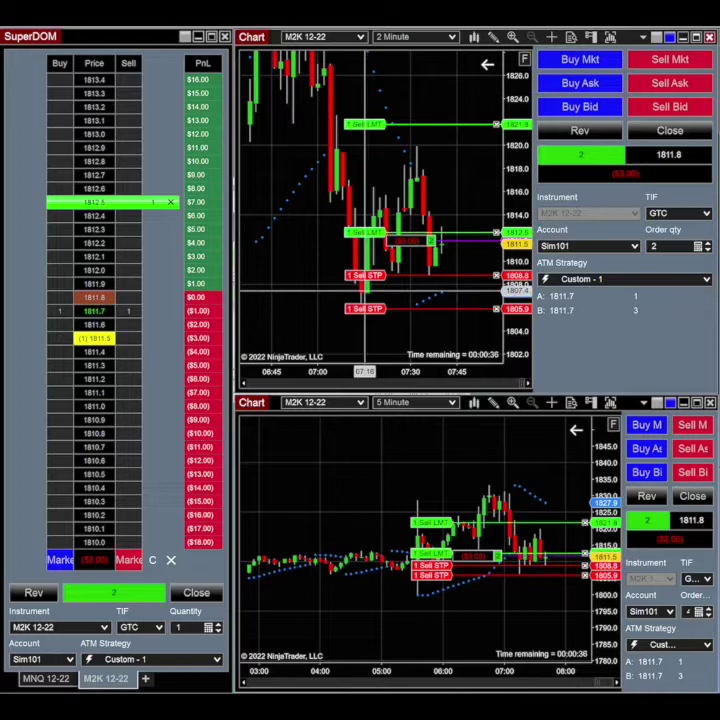
{"action": "left_click_drag", "start_coordinate": [368, 275], "coordinate": [381, 253]}
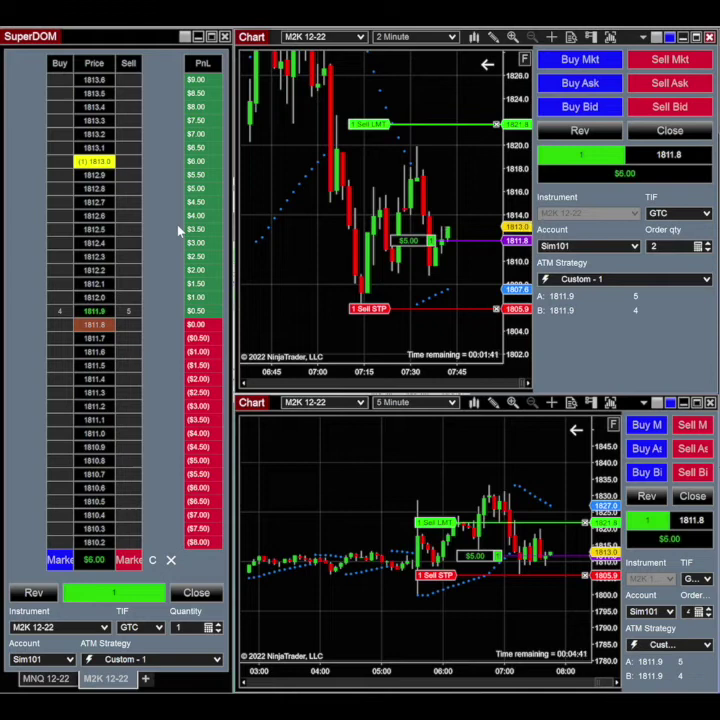
- Raise the remaining stop to 1807.4 and pull its profit target down to about 1814.4
{"action": "scroll", "coordinate": [112, 217], "scroll_direction": "up", "scroll_amount": 9}
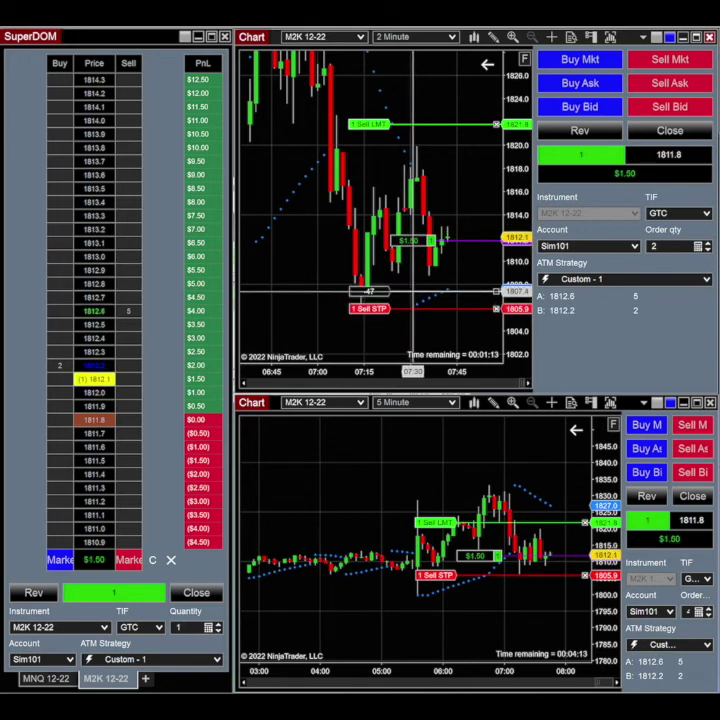
{"action": "left_click_drag", "start_coordinate": [413, 291], "coordinate": [413, 291]}
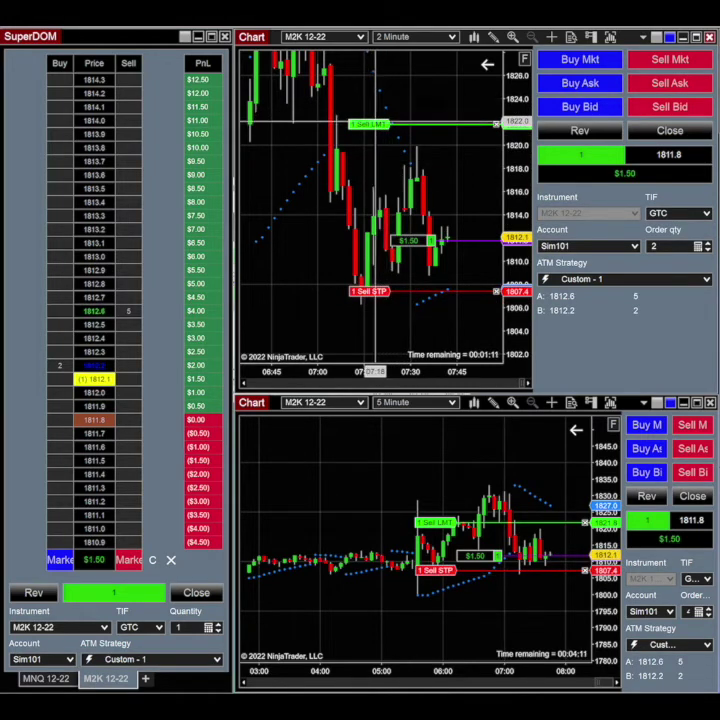
{"action": "left_click_drag", "start_coordinate": [373, 121], "coordinate": [388, 211]}
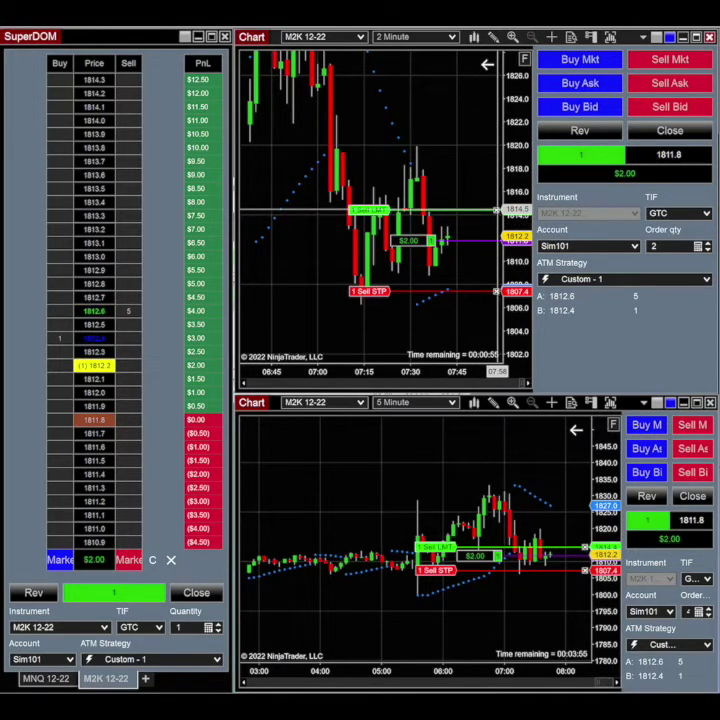
- Cancel the remaining Sell LMT and Sell STP bracket orders
{"action": "left_click", "coordinate": [496, 211]}
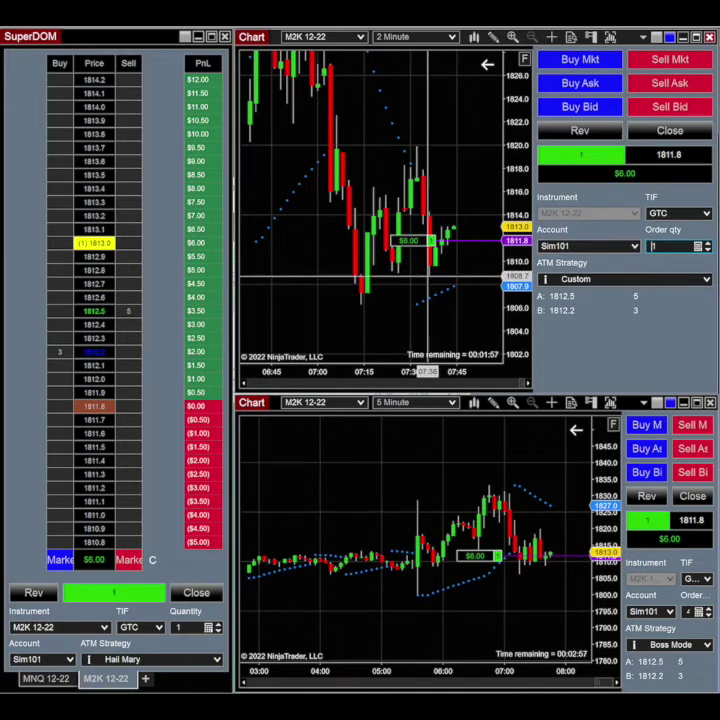
- Place a one-contract sell stop market order and move it up to 1812.8
{"action": "right_click", "coordinate": [432, 257]}
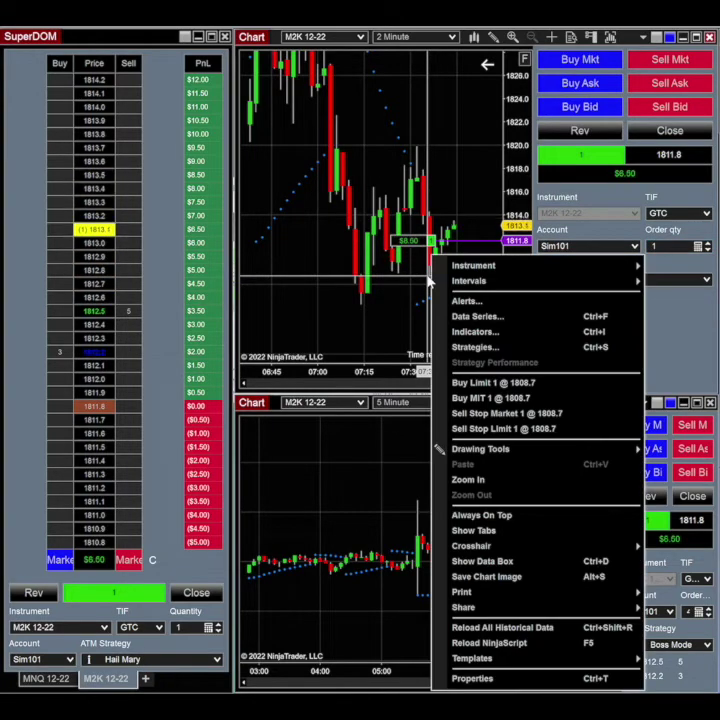
{"action": "left_click", "coordinate": [459, 414]}
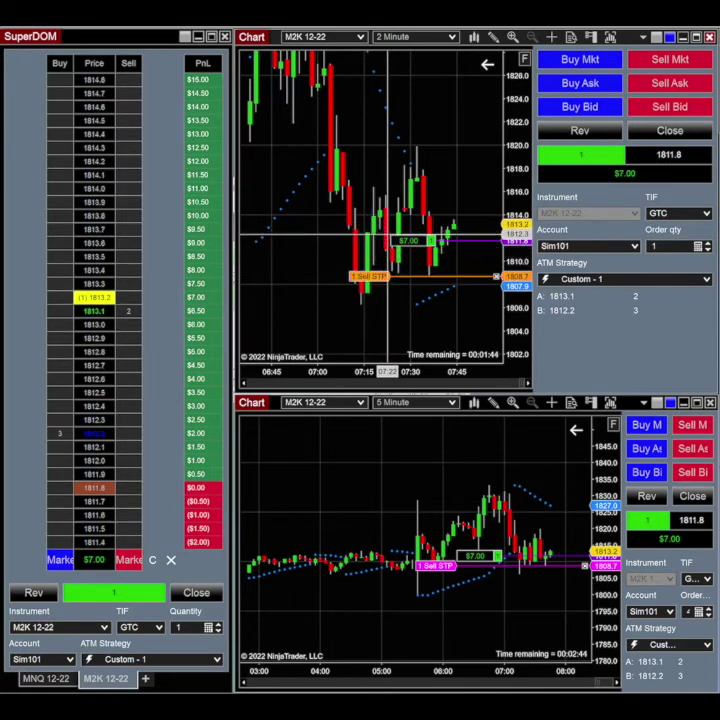
{"action": "left_click", "coordinate": [388, 237]}
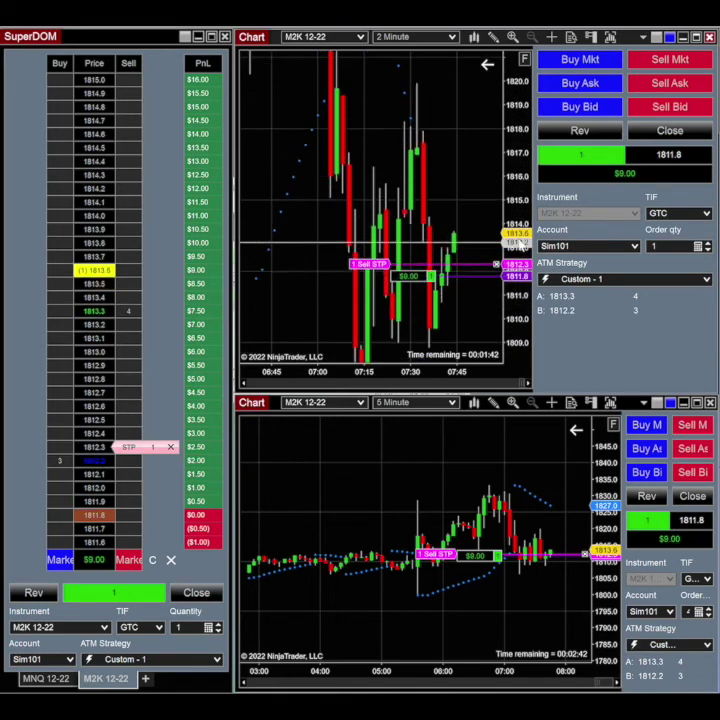
{"action": "left_click", "coordinate": [397, 275]}
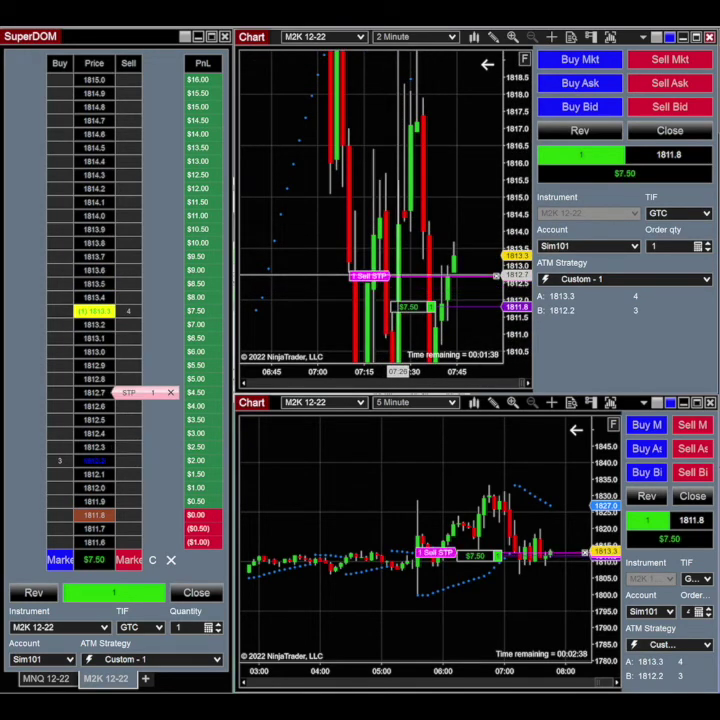
{"action": "mouse_move", "coordinate": [146, 403]}
{"action": "left_mouse_down"}
{"action": "mouse_move", "coordinate": [129, 409]}
{"action": "mouse_move", "coordinate": [128, 399]}
{"action": "mouse_move", "coordinate": [133, 413]}
{"action": "mouse_move", "coordinate": [143, 399]}
{"action": "left_mouse_up"}
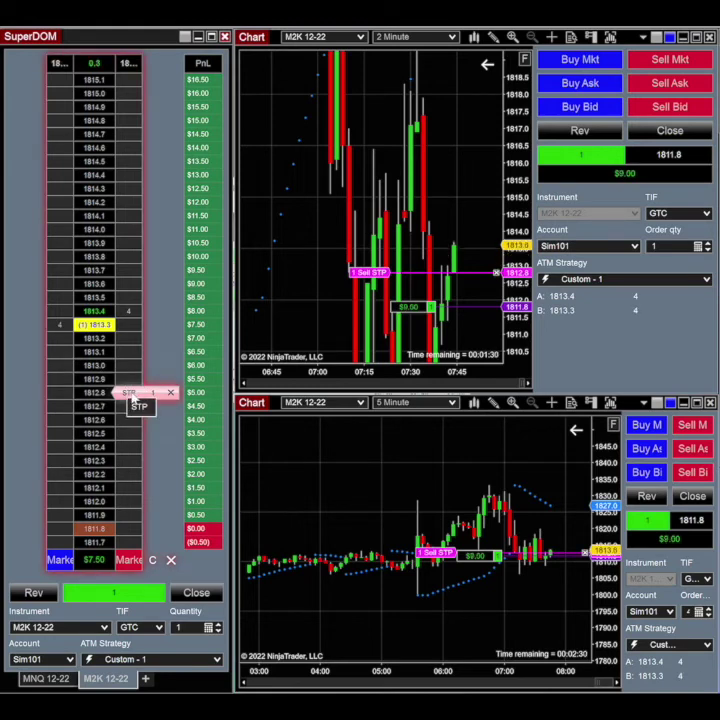